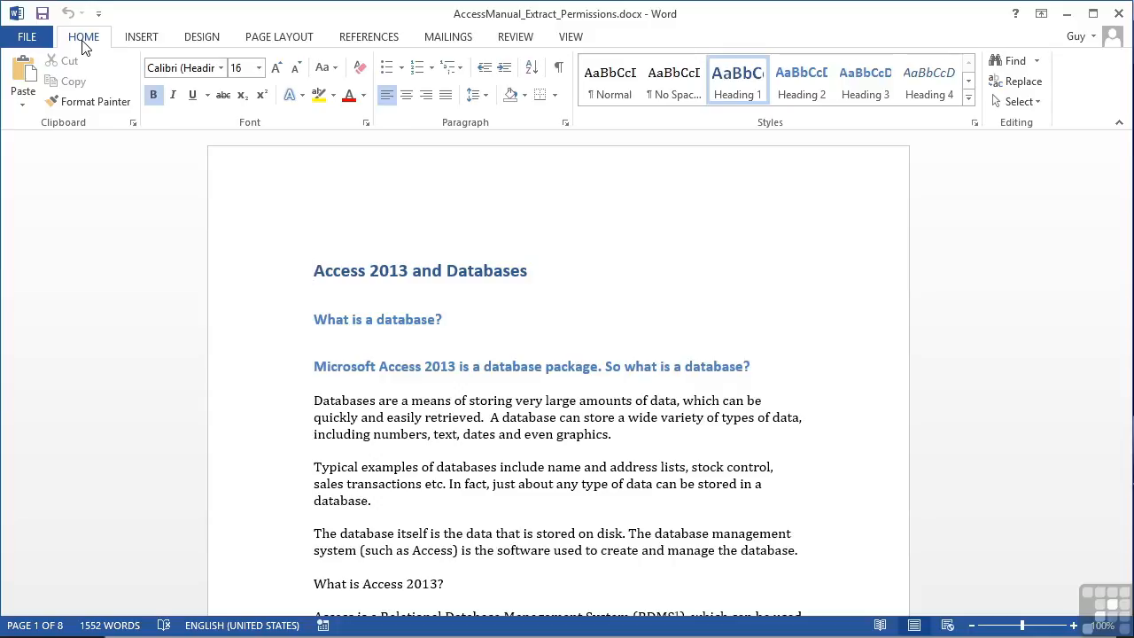
Switch to the REVIEW ribbon tab to show the protection commands
left_click(521, 39)
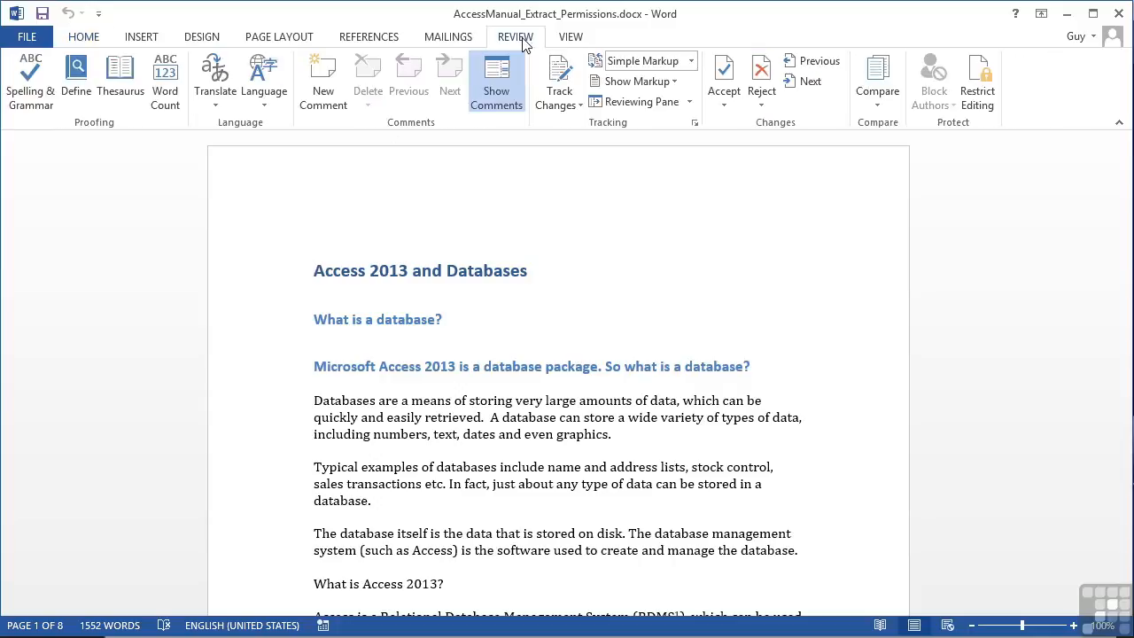
Open the Restrict Editing pane and enable 'Limit formatting to a selection of styles'
left_click(979, 80)
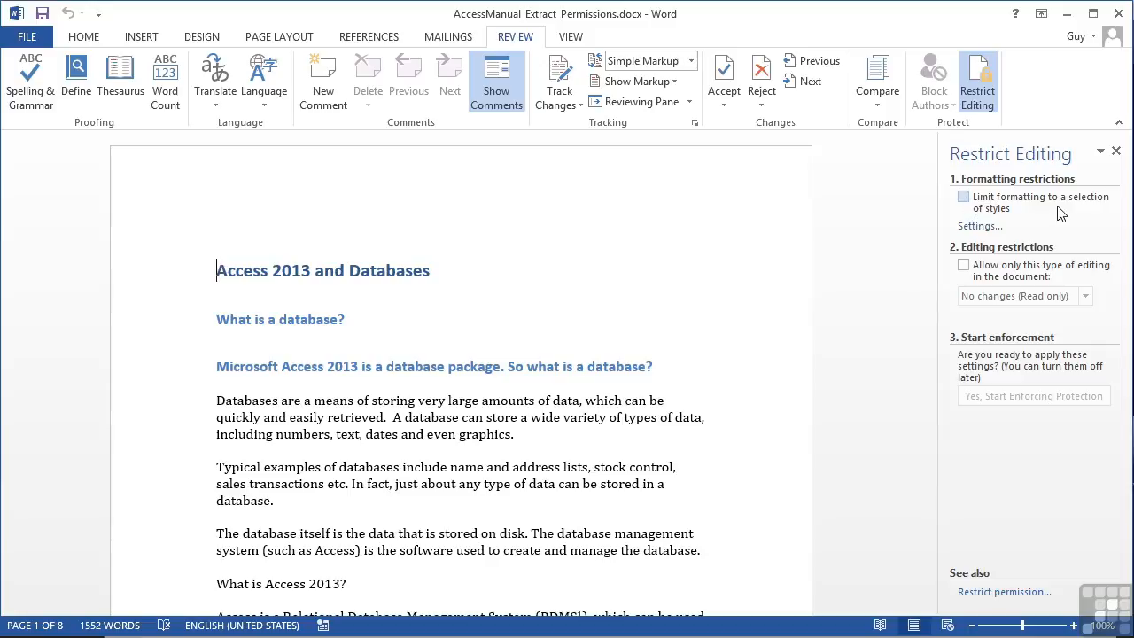
left_click(964, 198)
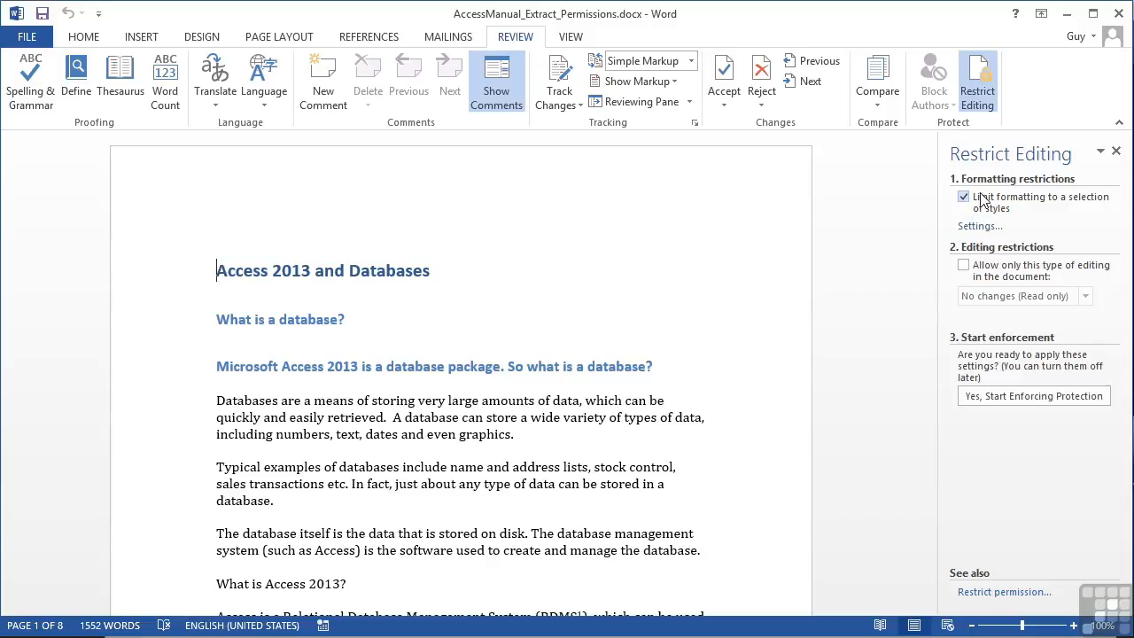
left_click(978, 226)
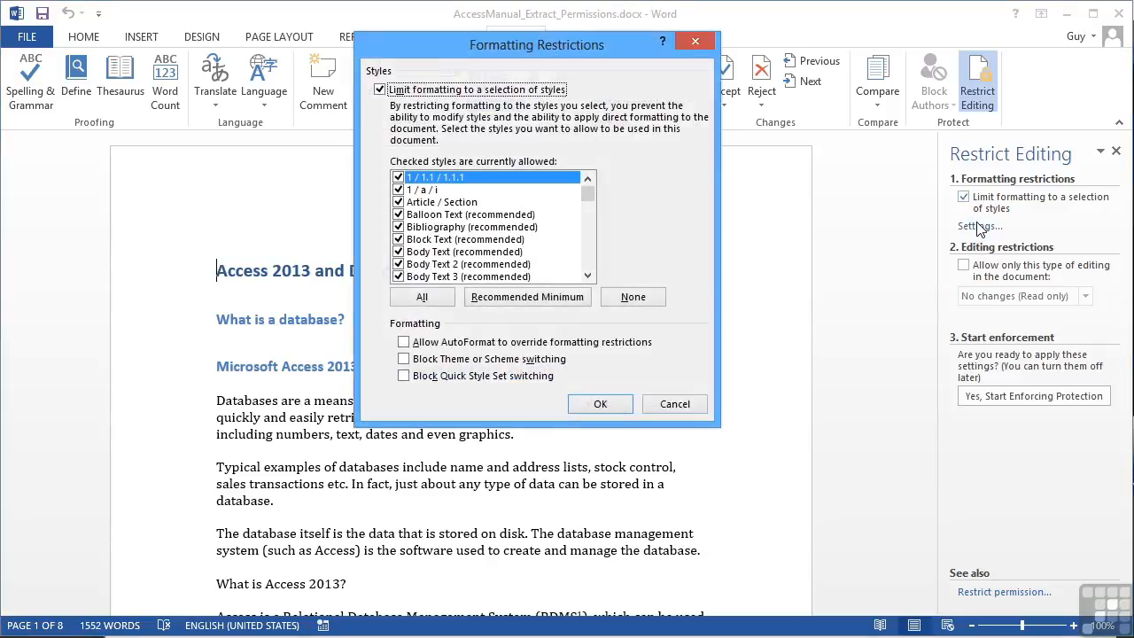
mouse_move(589, 202)
left_mouse_down()
mouse_move(590, 264)
mouse_move(589, 189)
left_mouse_up()
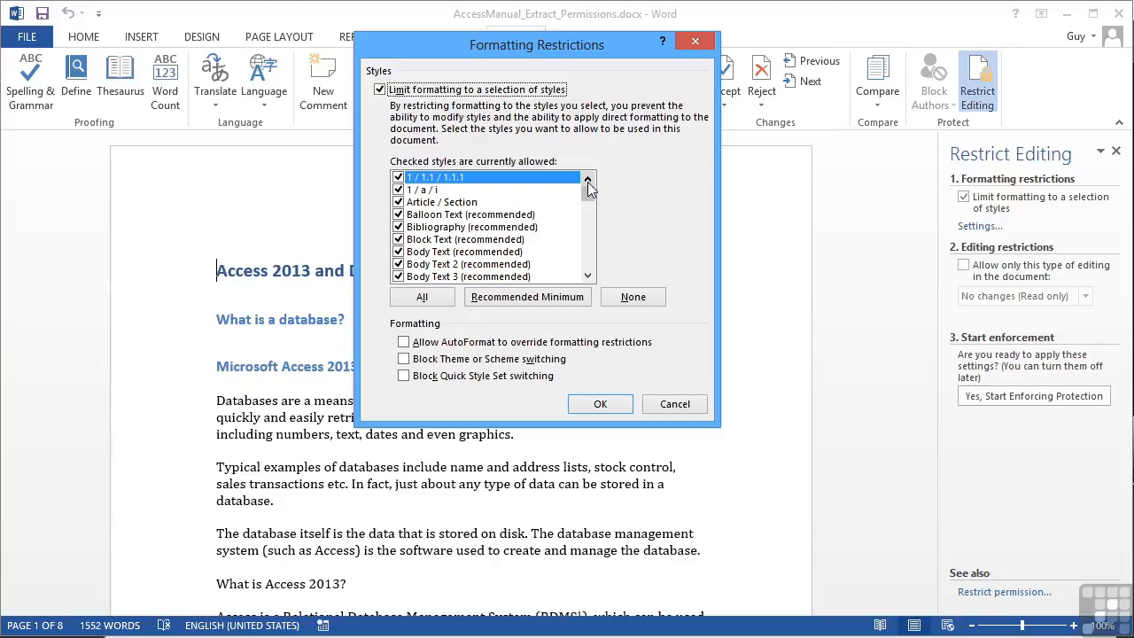
left_click(518, 298)
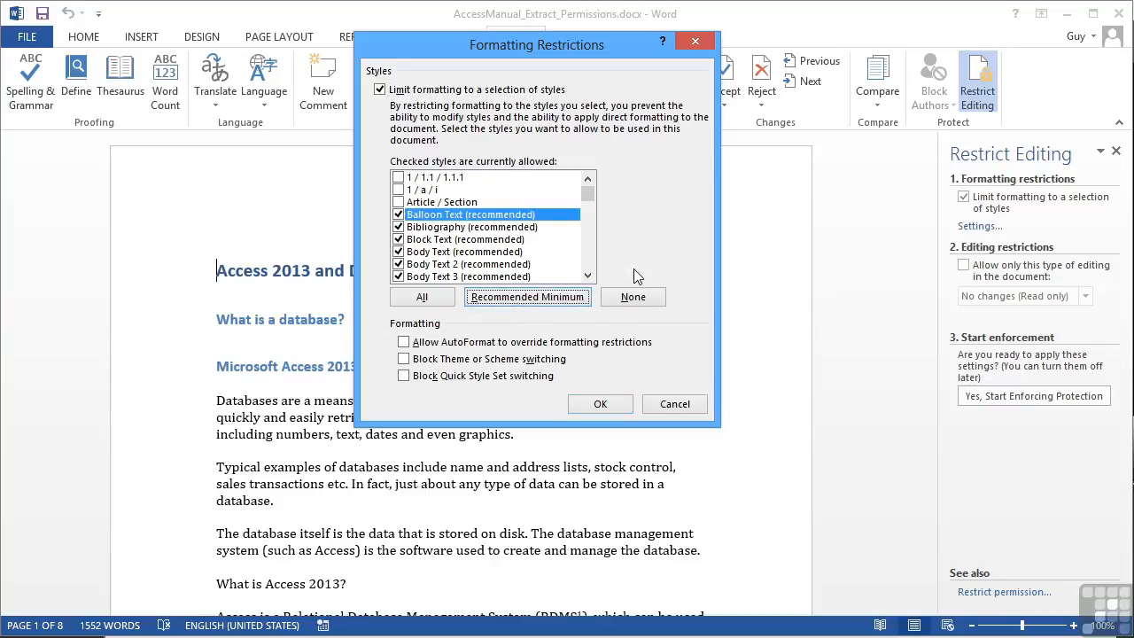
left_click(634, 298)
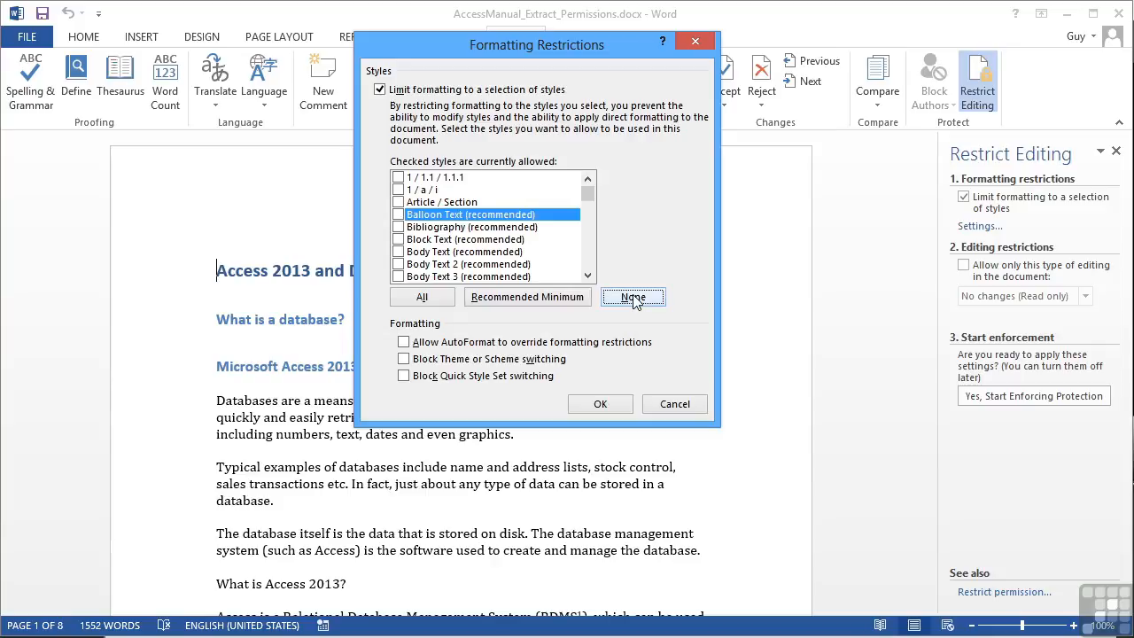
left_click(676, 403)
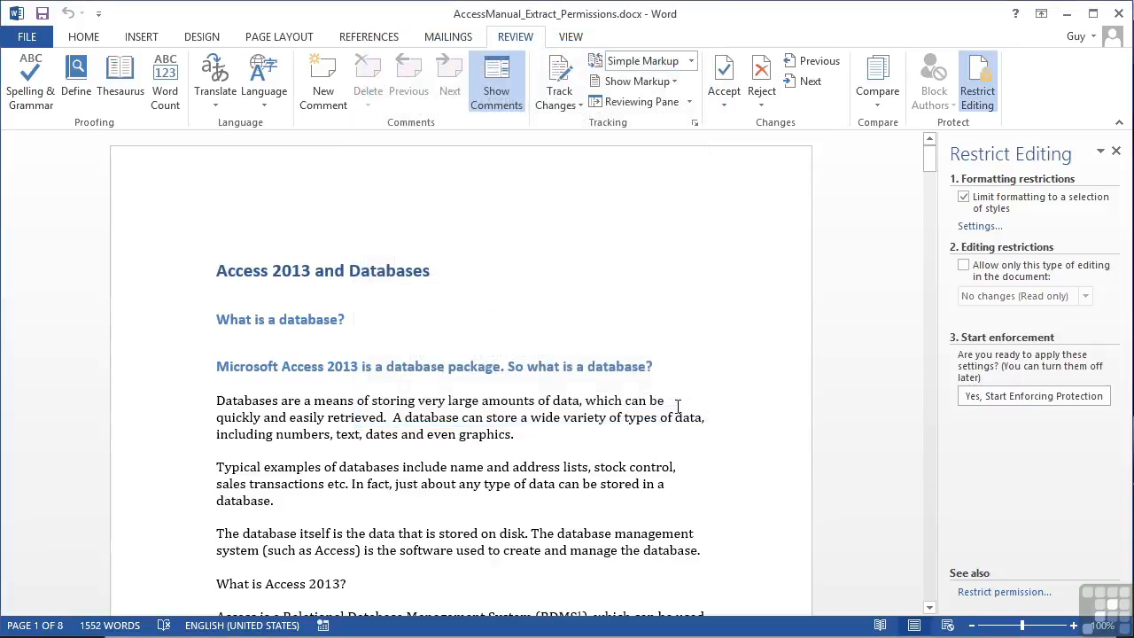
Turn off the formatting limit and allow only 'No changes (Read only)' editing
left_click(963, 199)
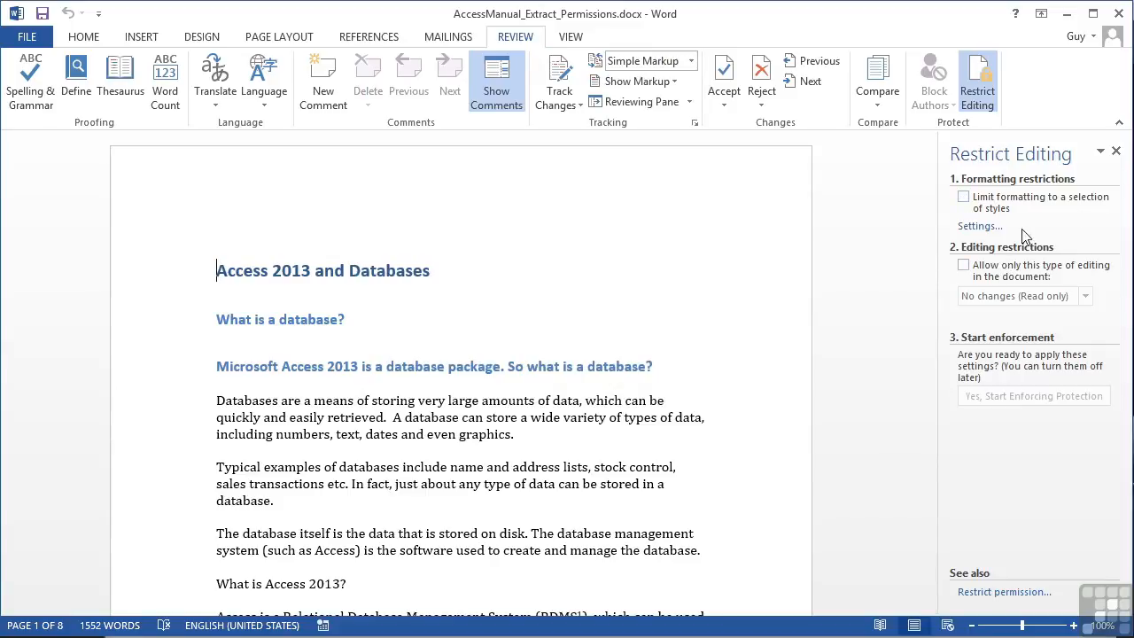
left_click(965, 267)
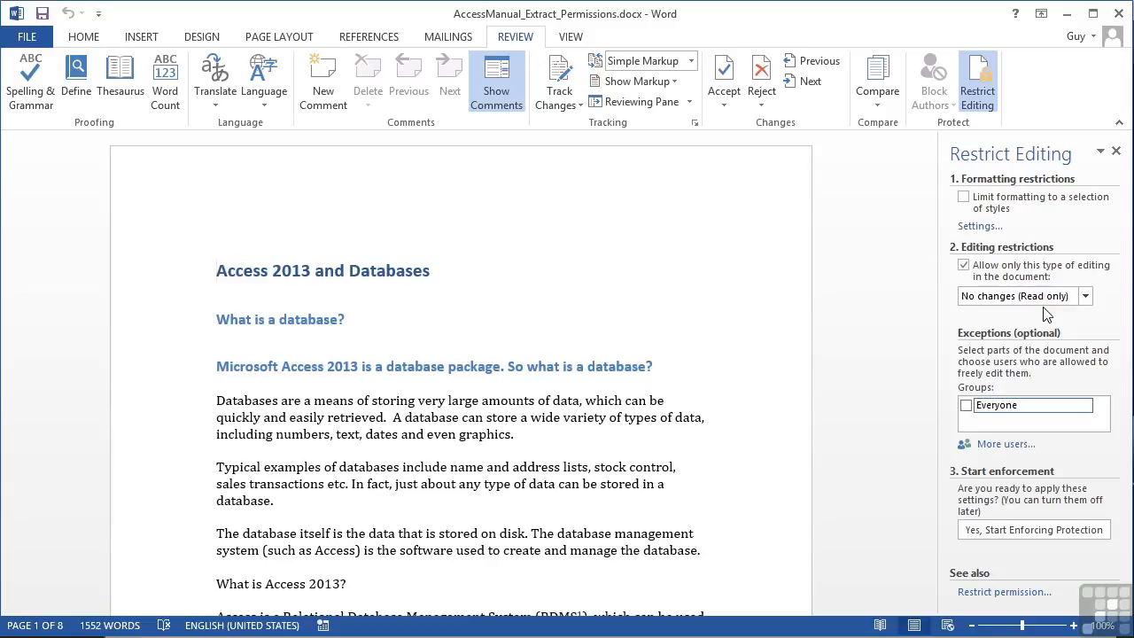
left_click(1084, 300)
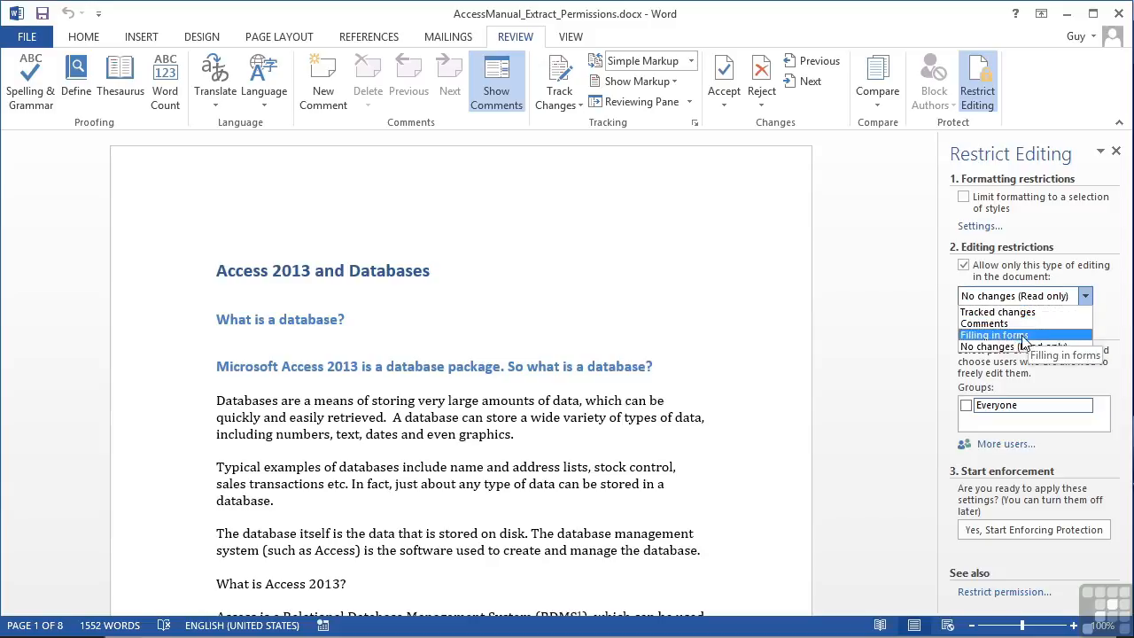
left_click(1107, 332)
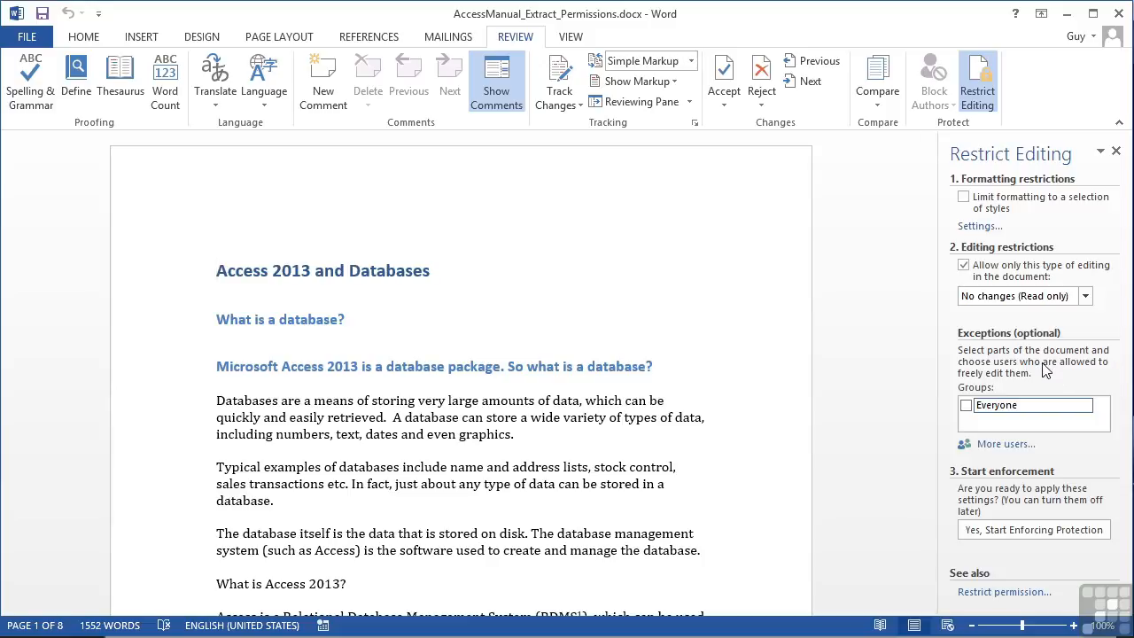
left_click(216, 403)
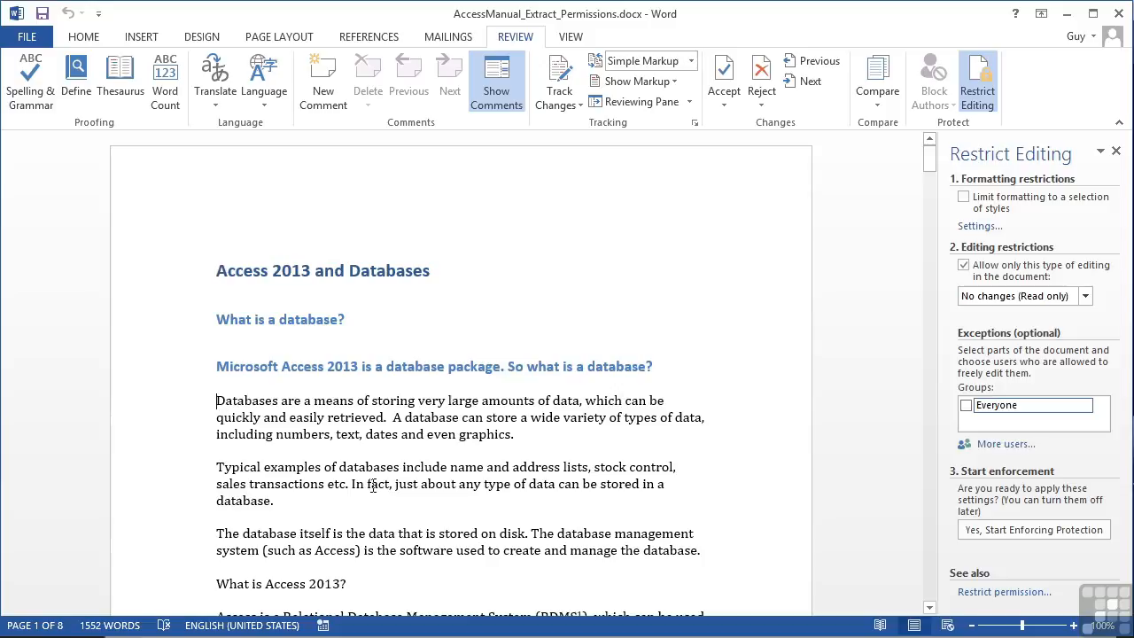
Select the first three body paragraphs and add an Everyone editing exception for them
key("shift+Down")
key("shift+Down")
key("shift+Down")
key("shift+Down")
key("shift+Down")
key("shift+Down")
key("shift+Down")
key("shift+Down")
key("shift+Down")
key("shift+Down")
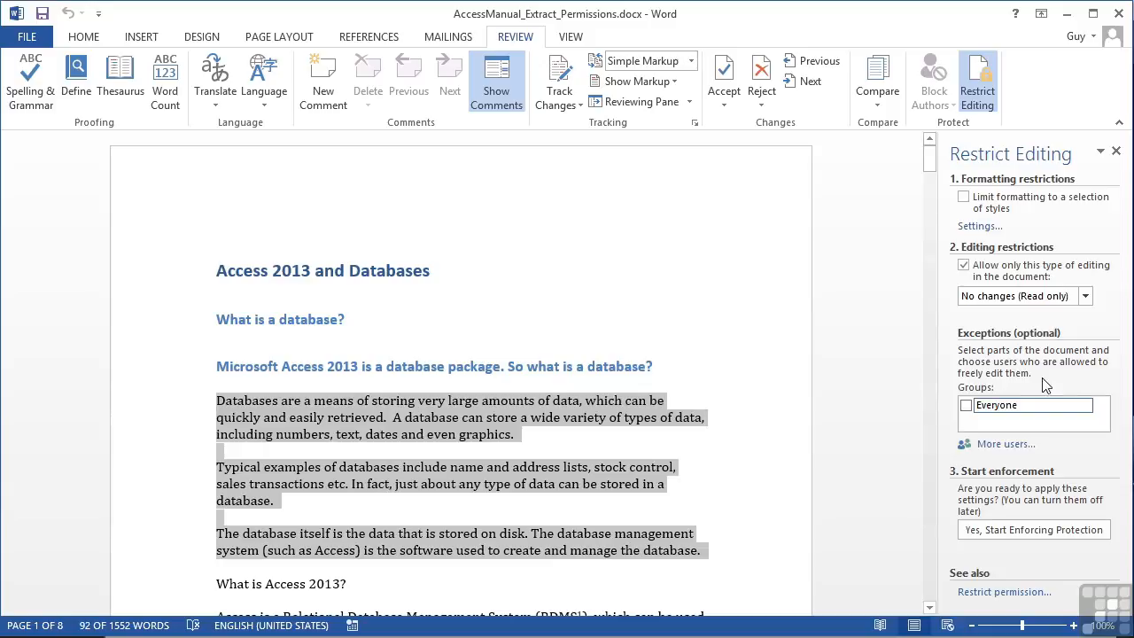
left_click(967, 406)
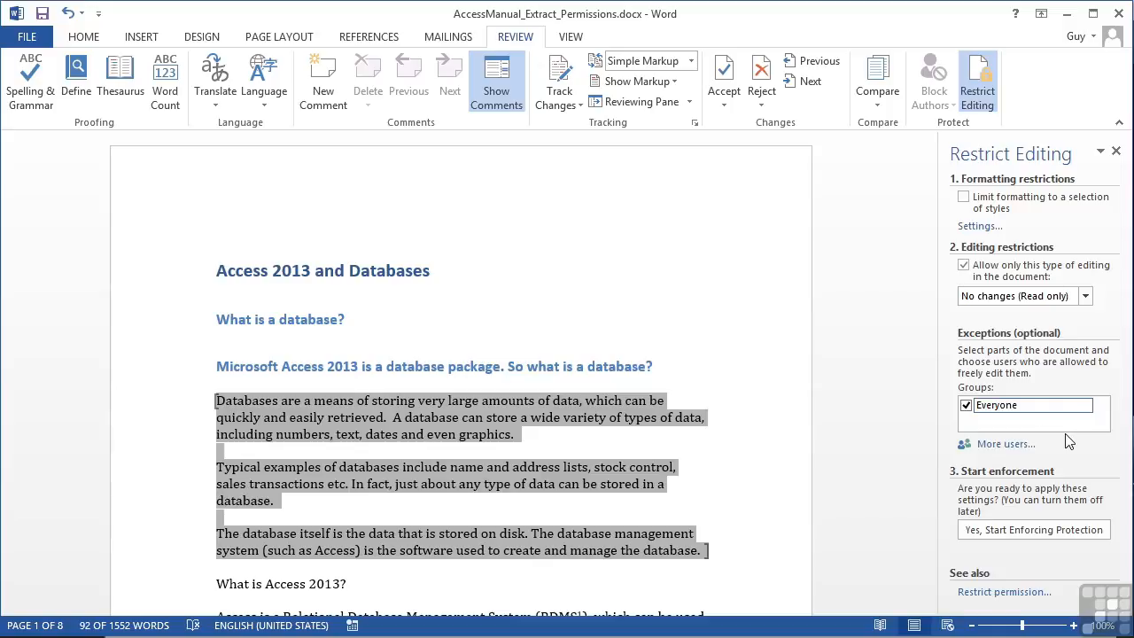
left_click(720, 560)
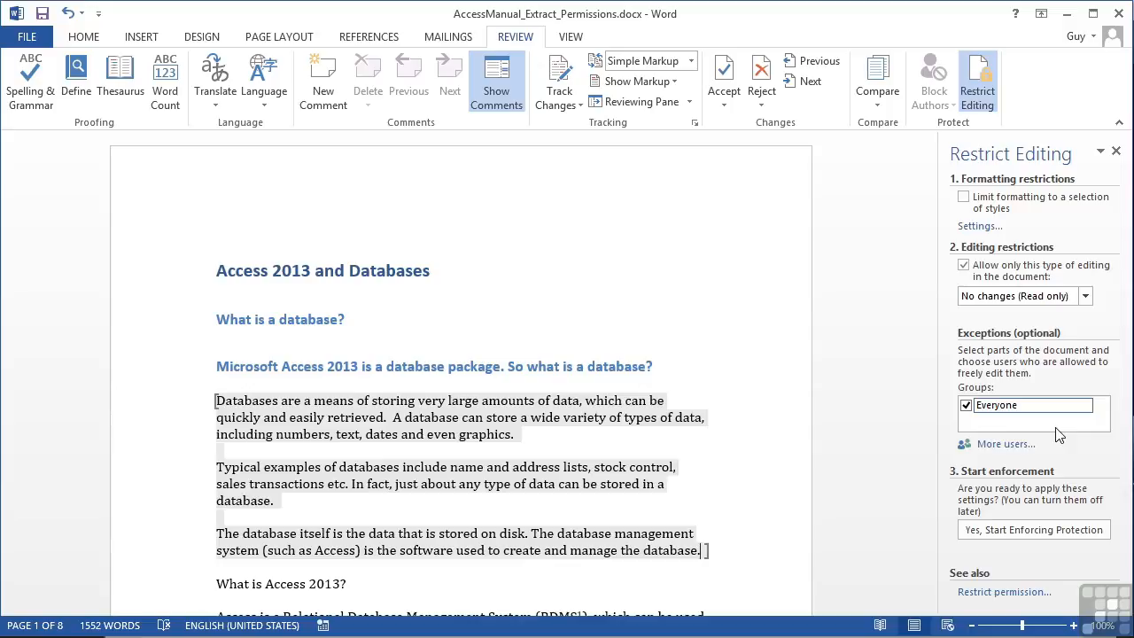
Start enforcing protection, entering and confirming a password
left_click(1022, 531)
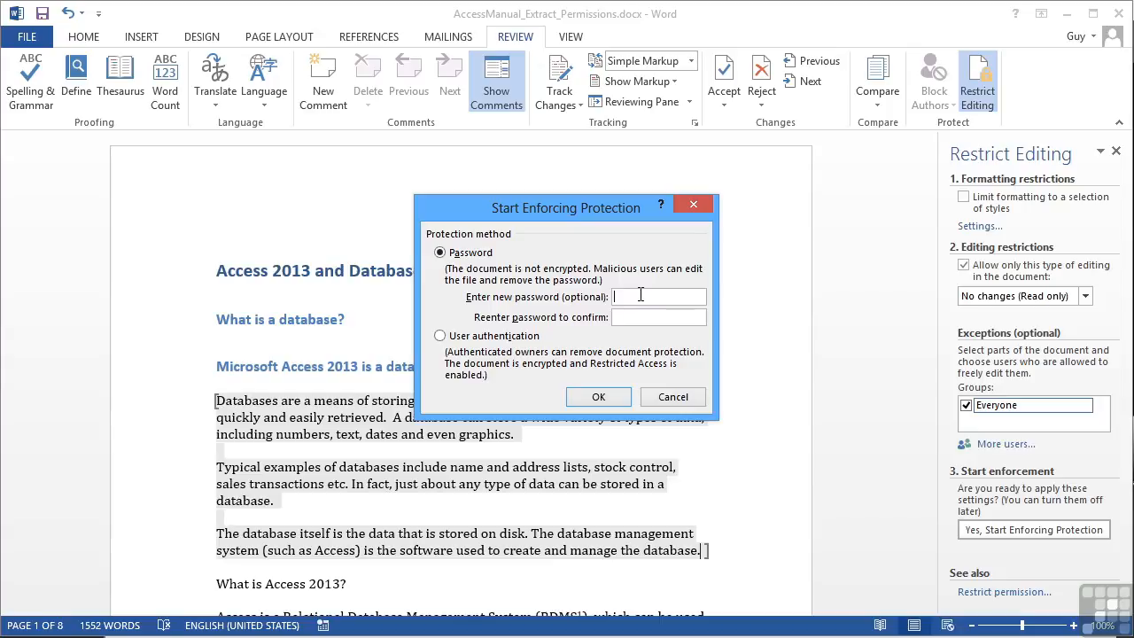
type("•••")
key("Tab")
type("•••")
left_click(595, 397)
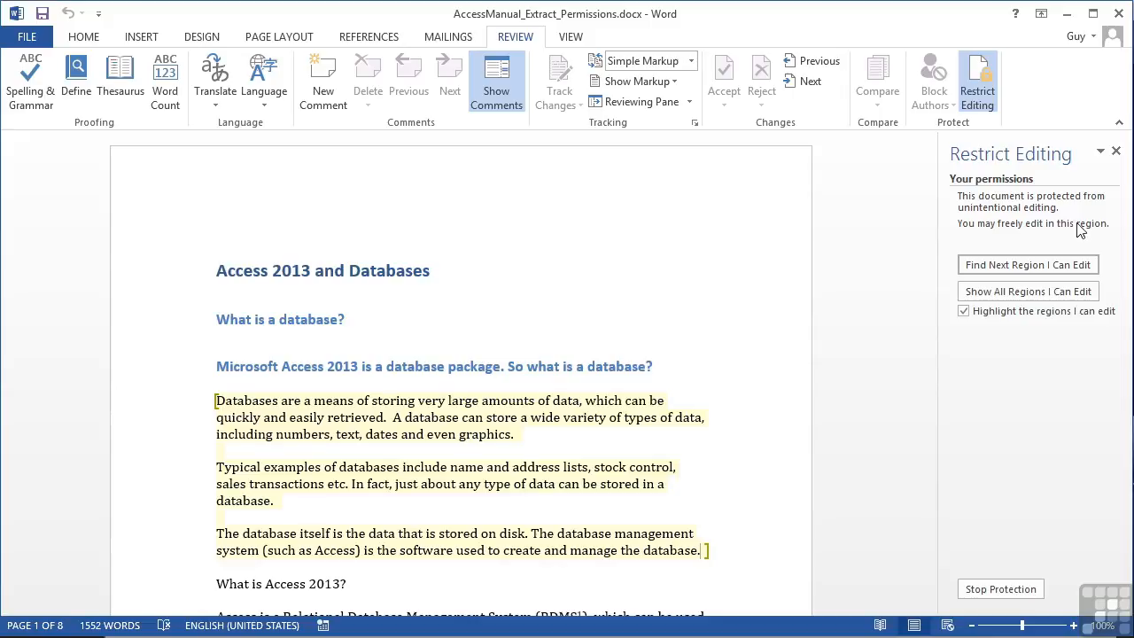
Verify text outside the exception is read-only, then jump to the next editable region
scroll(717, 394, "down", 5)
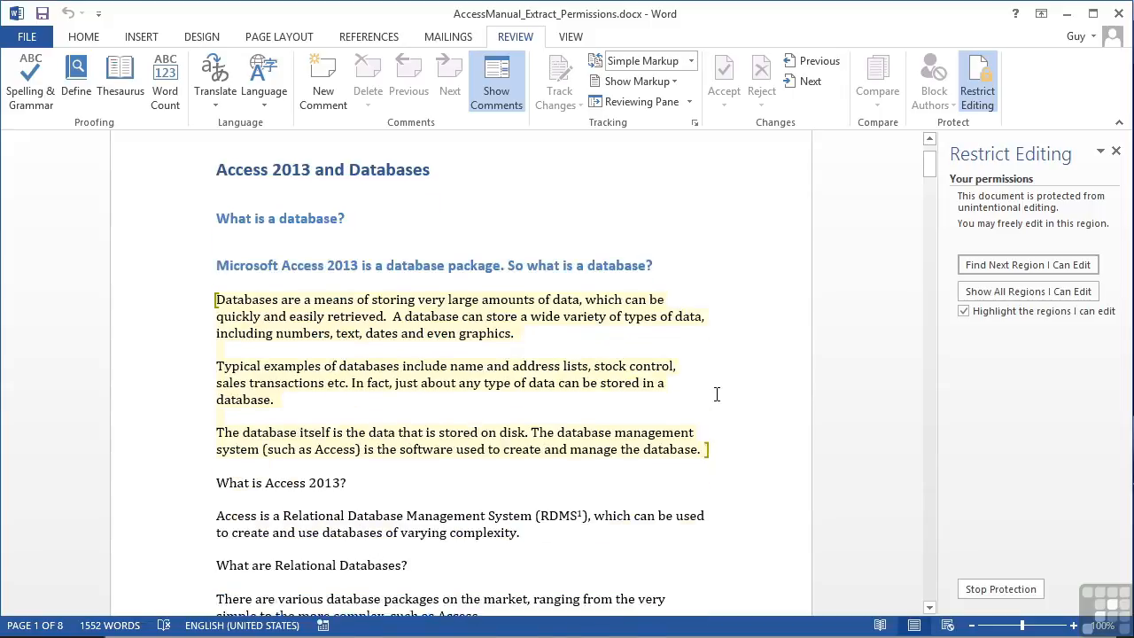
left_click(476, 421)
scroll(499, 421, "down", 4)
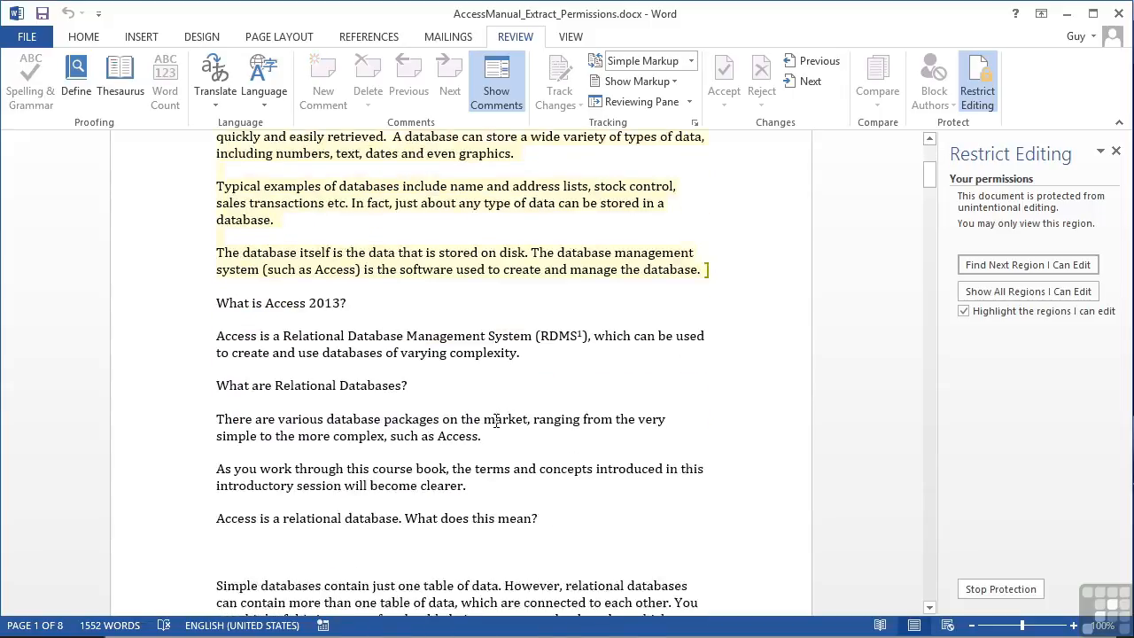
scroll(496, 422, "up", 6)
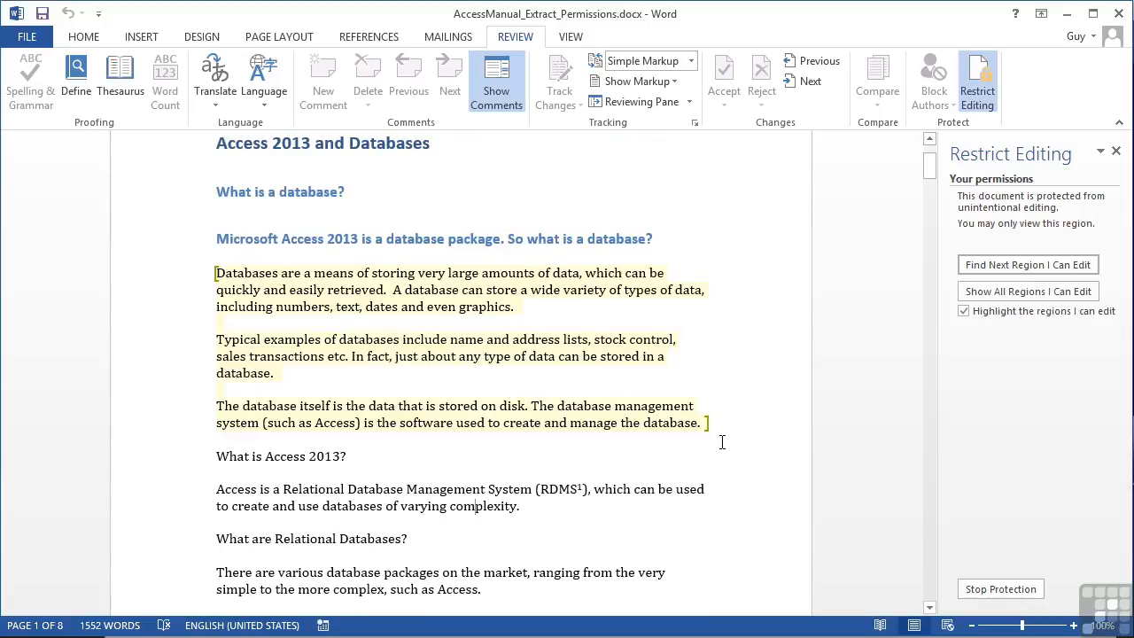
left_click(1015, 266)
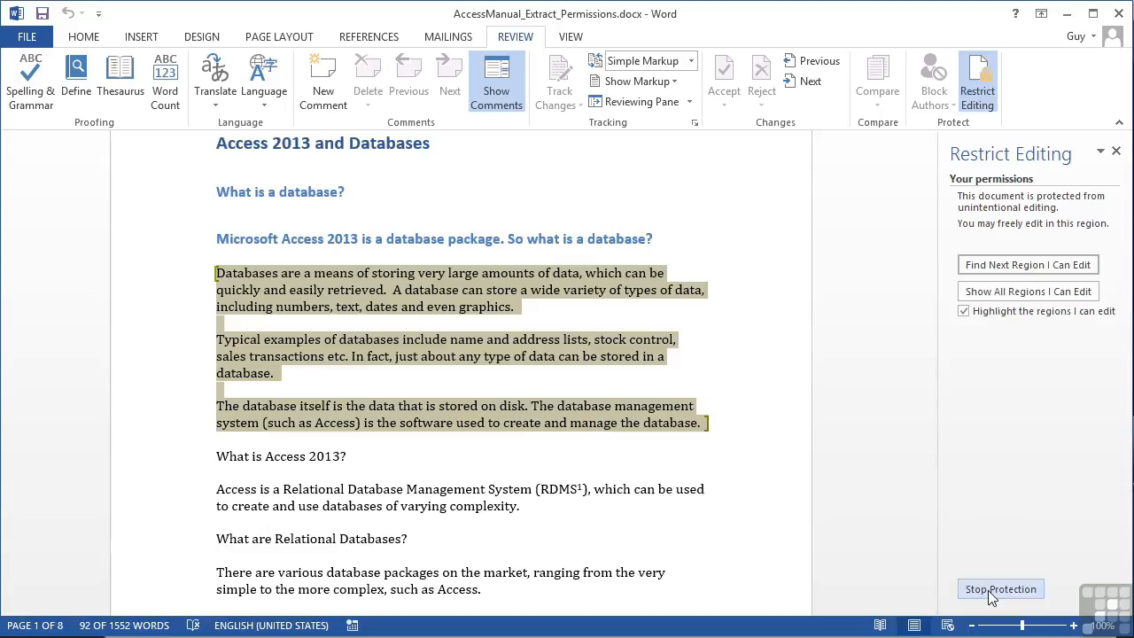
Stop protection with the password, then clear the read-only restriction and remove the Everyone exceptions
left_click(985, 91)
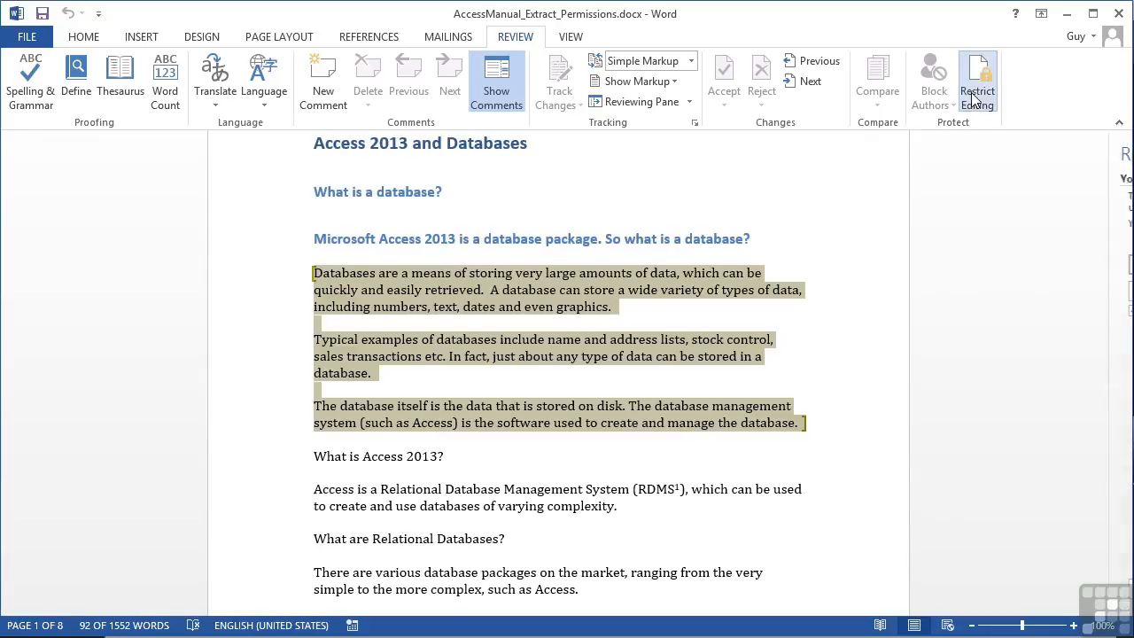
left_click(974, 96)
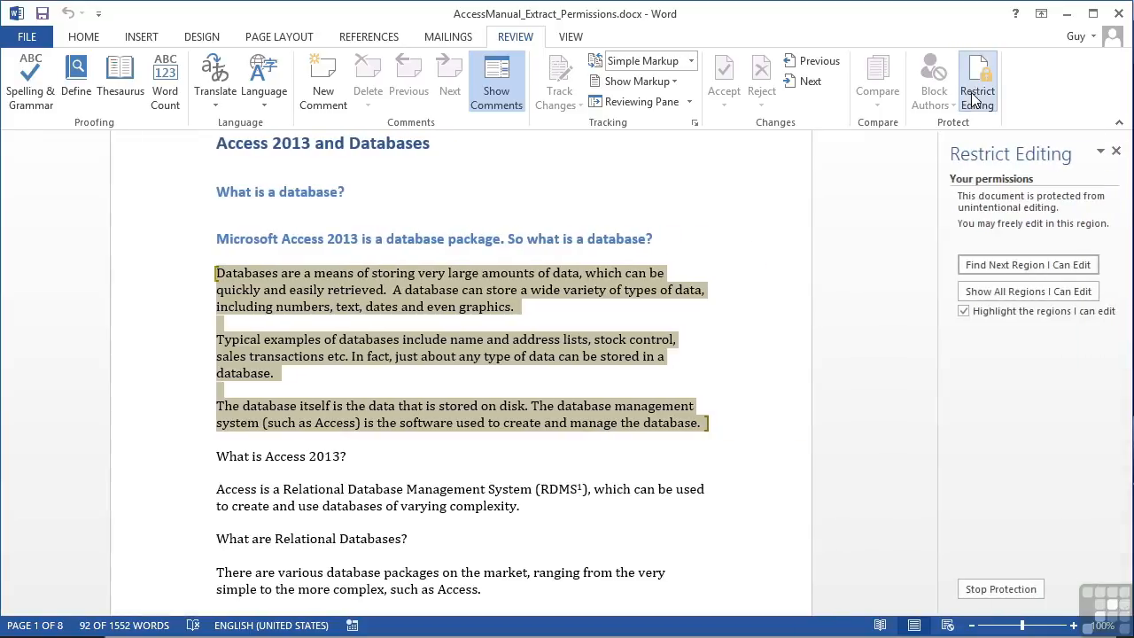
left_click(1006, 591)
type("abc")
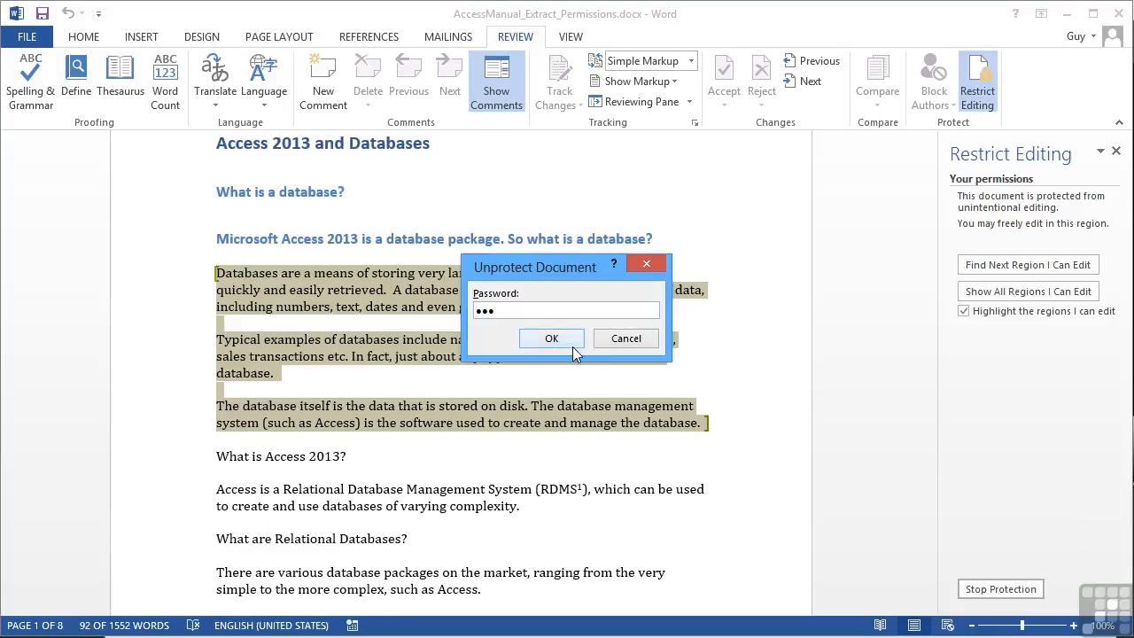
left_click(571, 344)
left_click(963, 266)
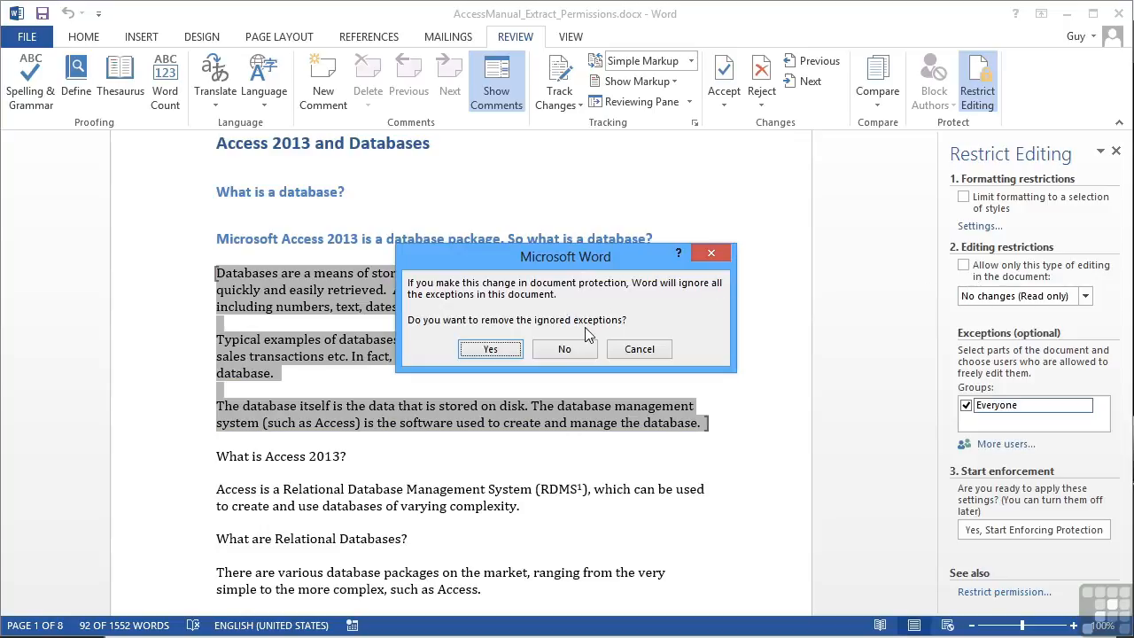
left_click(505, 349)
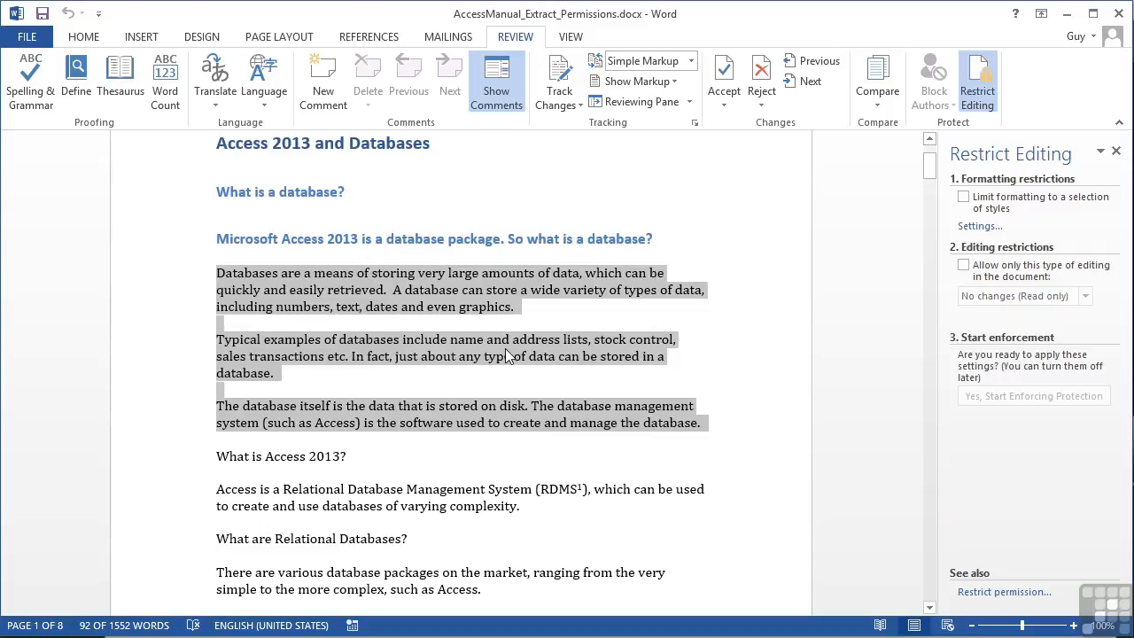
left_click(725, 432)
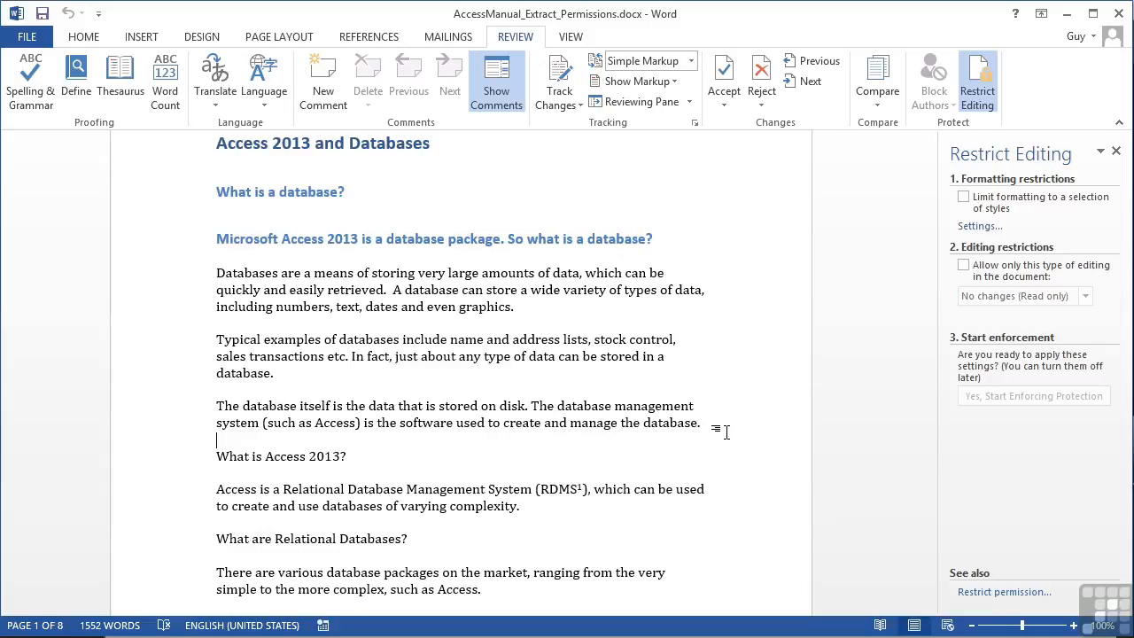
left_click(986, 101)
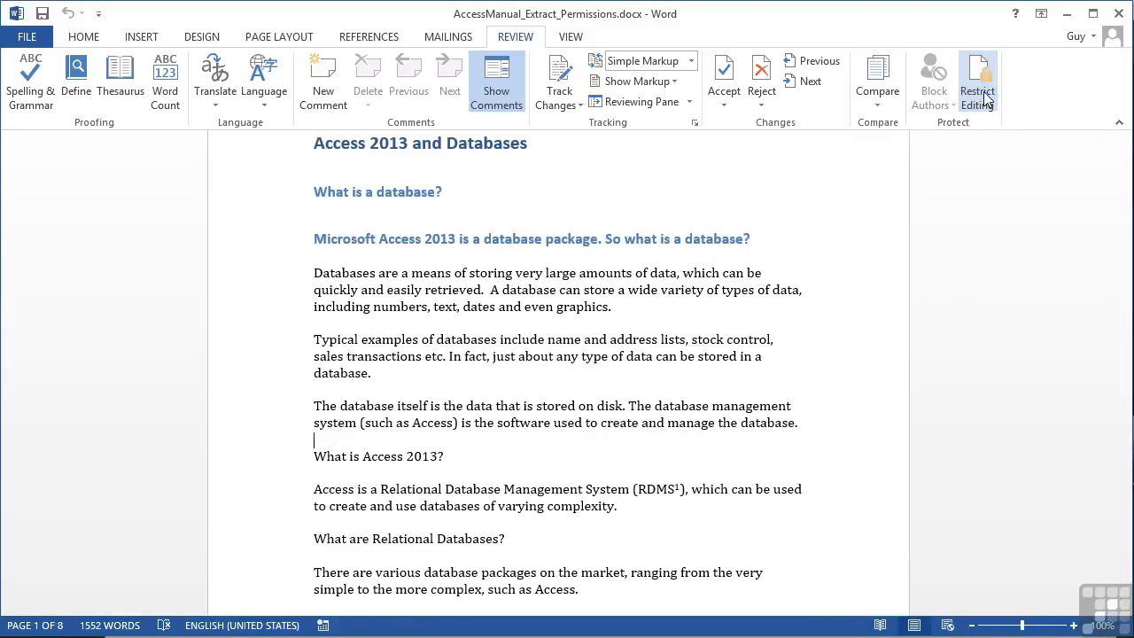
left_click(983, 99)
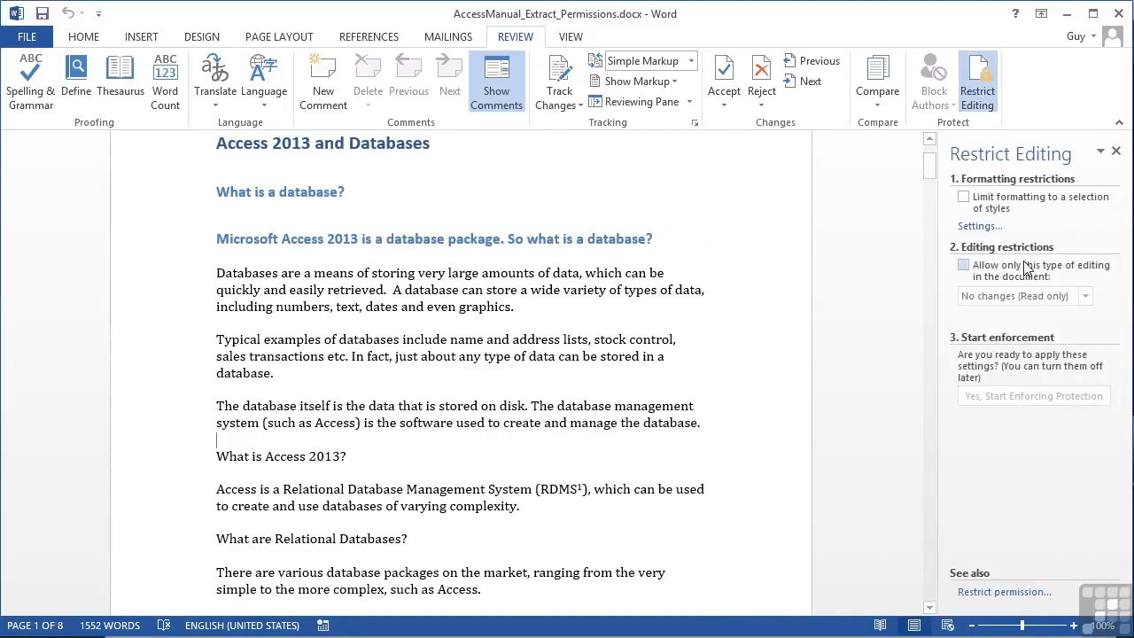